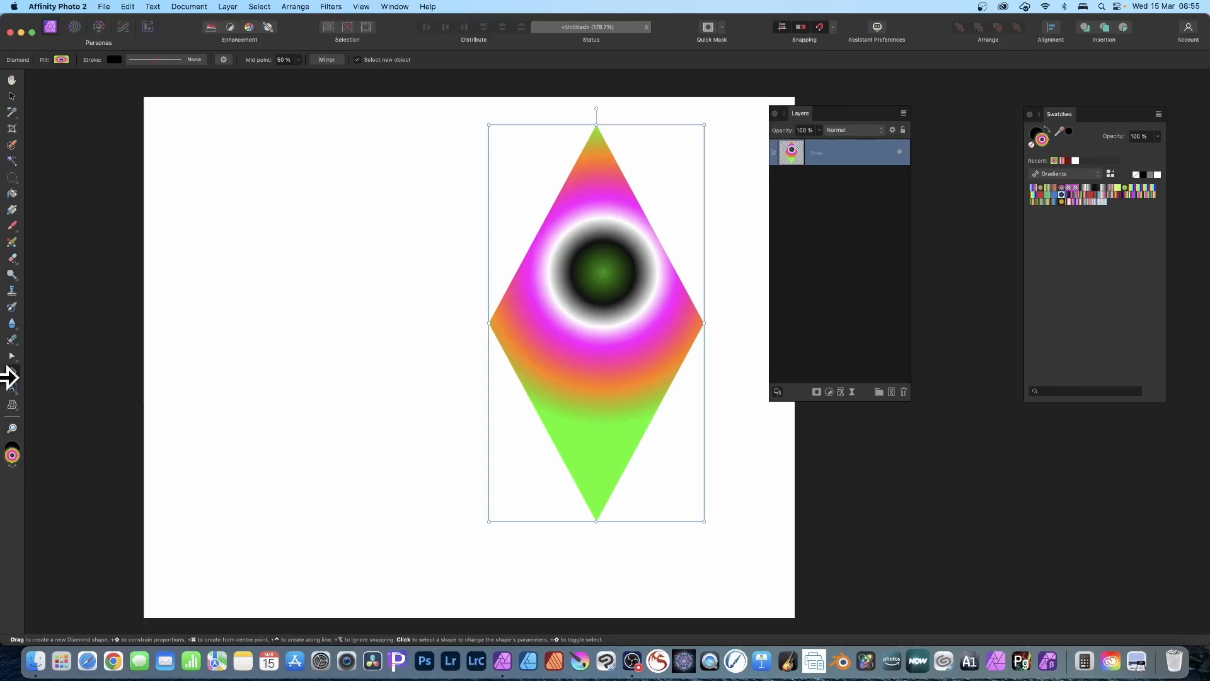
Draw a tall diamond filled with the multicolour radial gradient in the left half of the canvas
{"action": "left_click", "coordinate": [11, 372]}
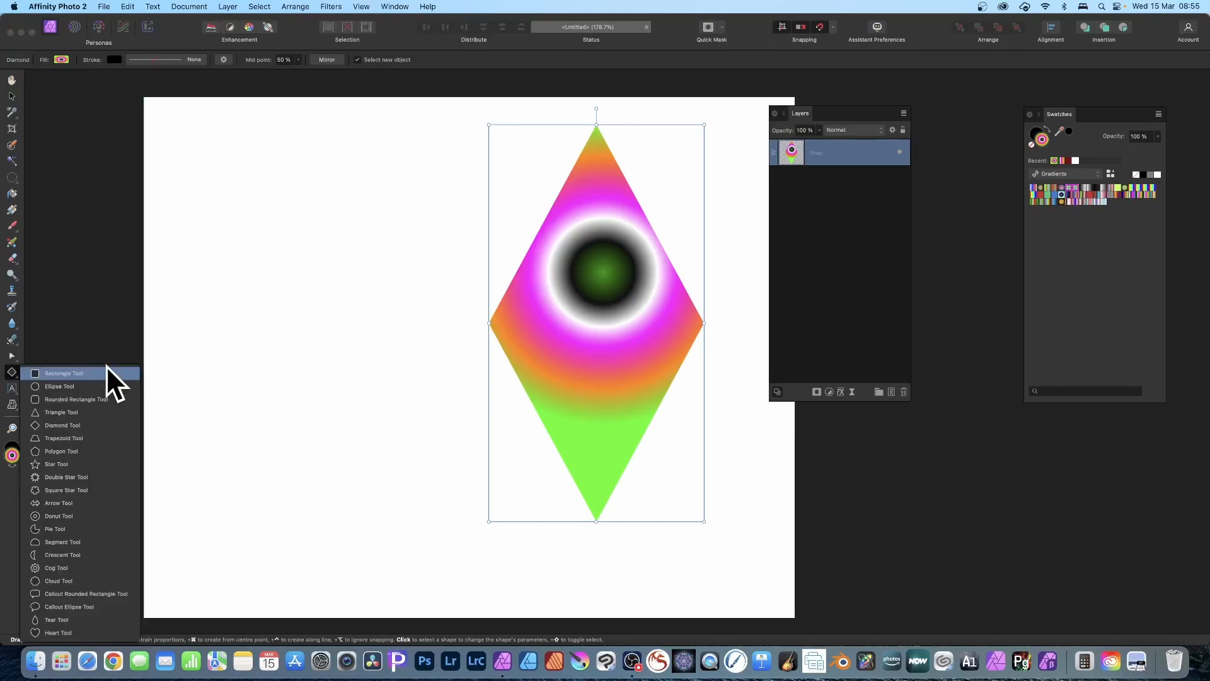
{"action": "left_click", "coordinate": [85, 426]}
{"action": "left_click_drag", "start_coordinate": [236, 116], "coordinate": [416, 484]}
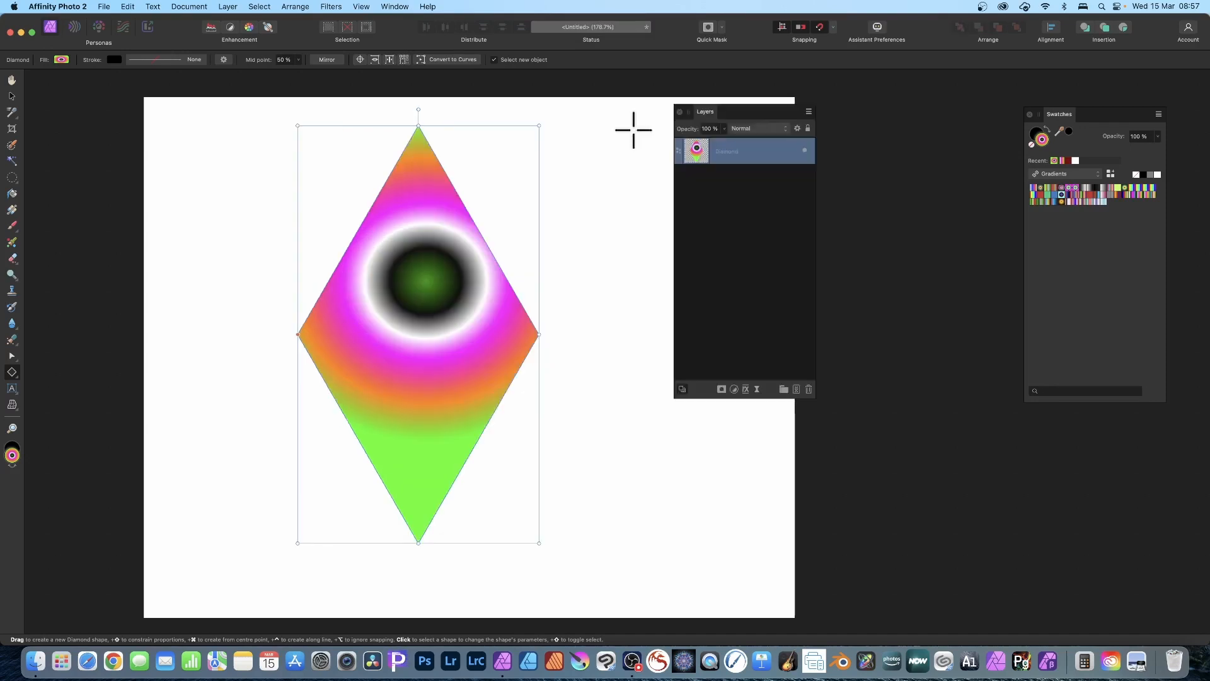
Start the Equations distortion filter on the diamond and set its coordinate system to Polar
{"action": "left_click", "coordinate": [331, 7]}
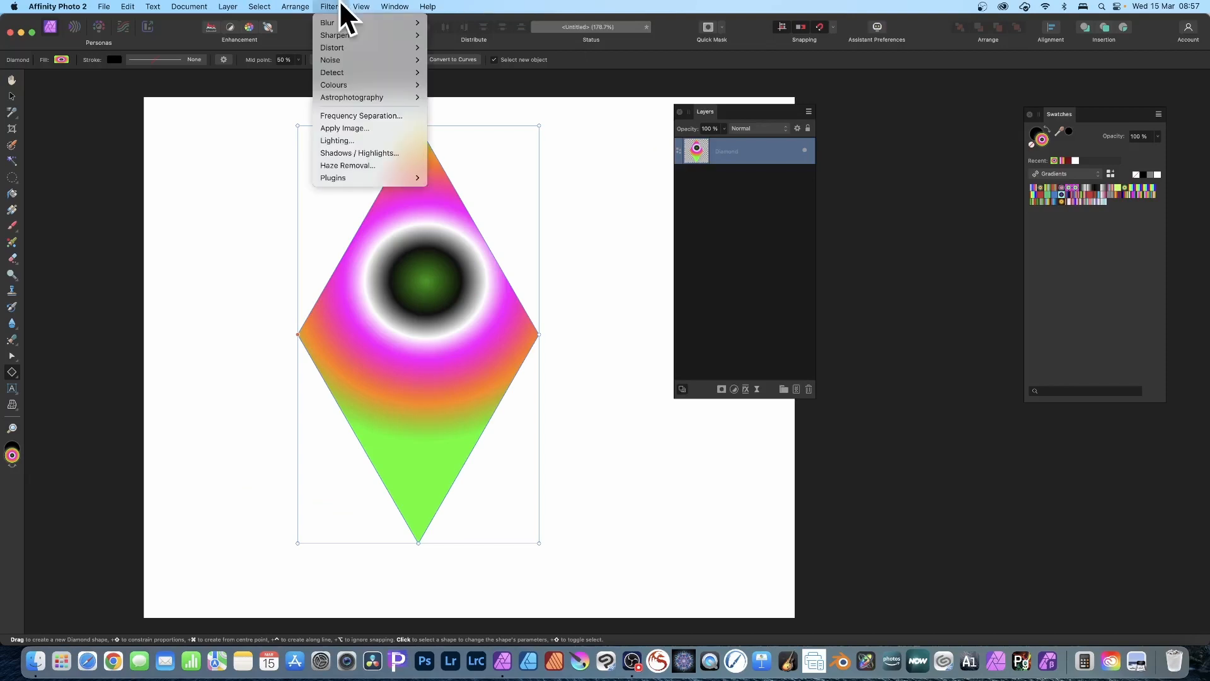
{"action": "mouse_move", "coordinate": [338, 47]}
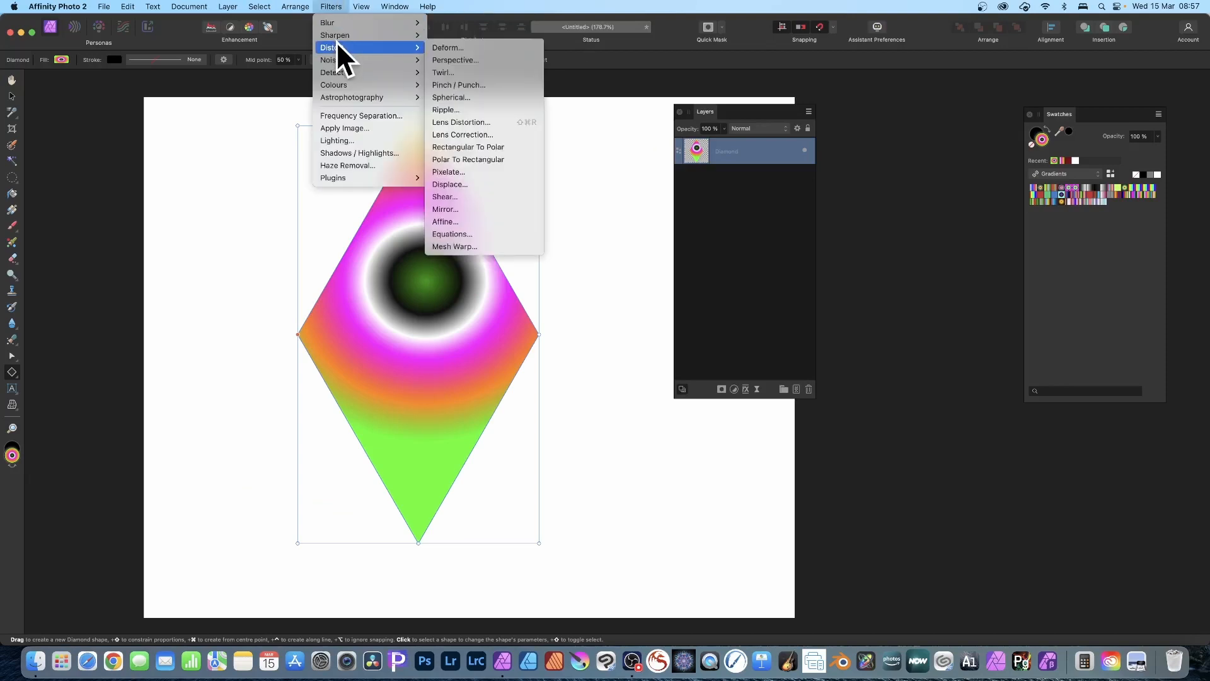
{"action": "left_click", "coordinate": [502, 233]}
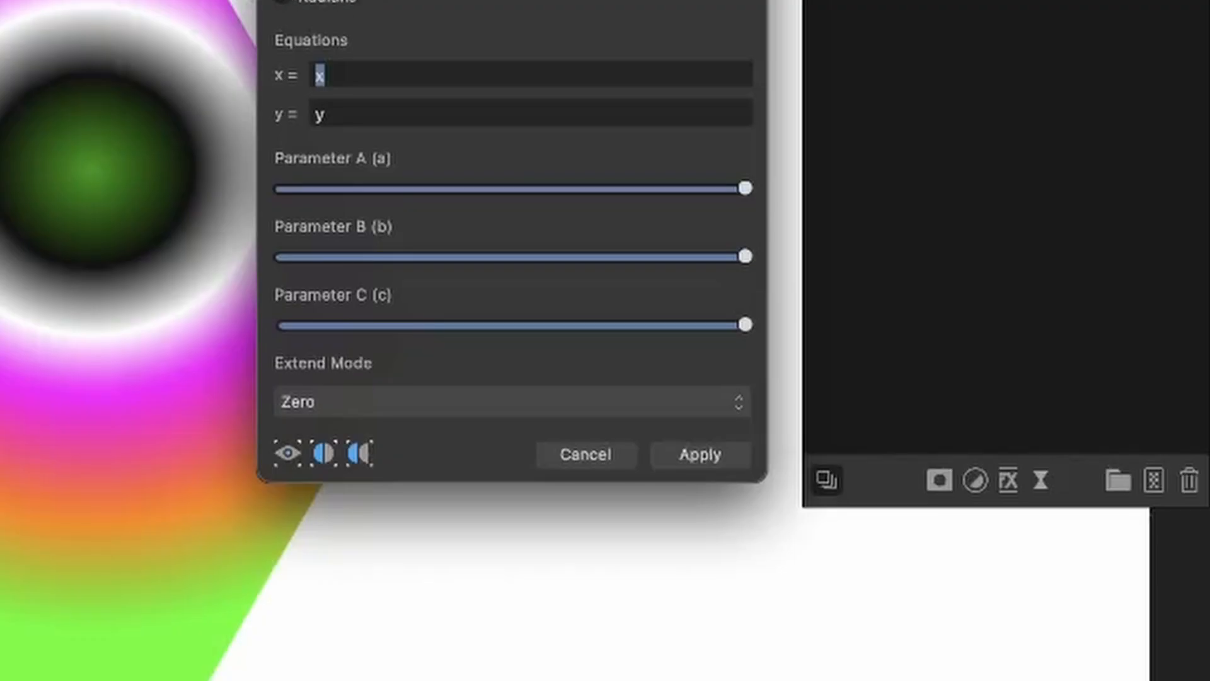
{"action": "left_click", "coordinate": [504, 184]}
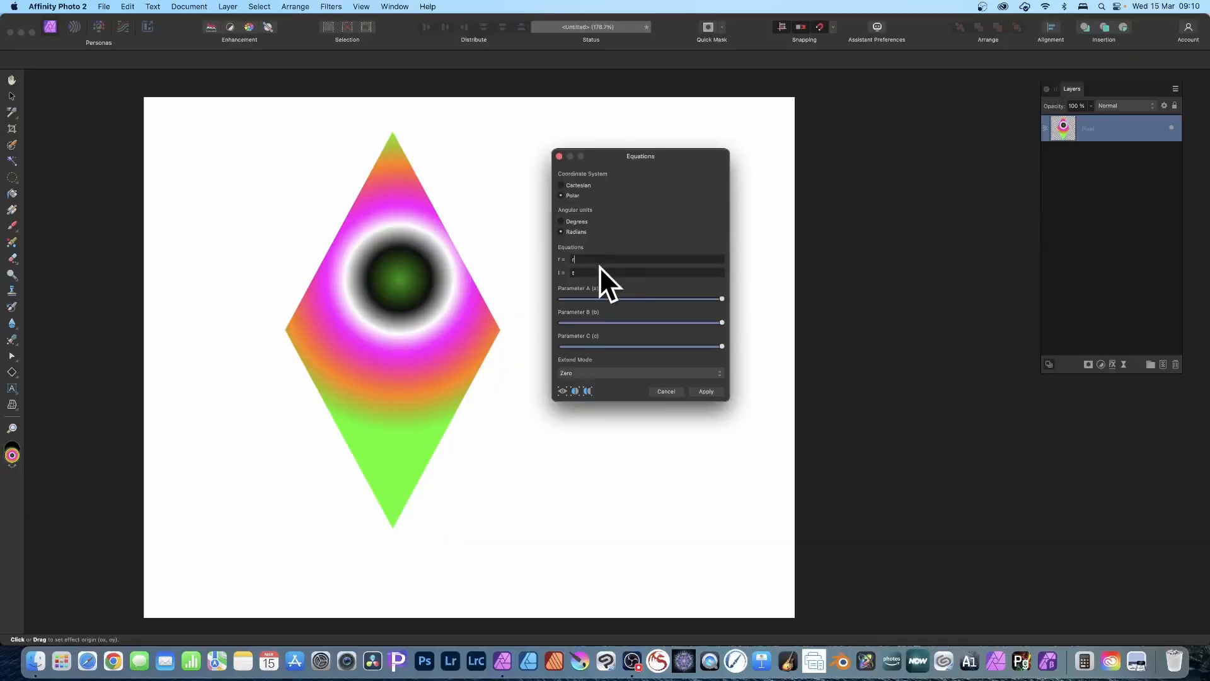
Set the polar equations to r*10 for the radius and t*20 for the angle
{"action": "type", "text": "*10"}
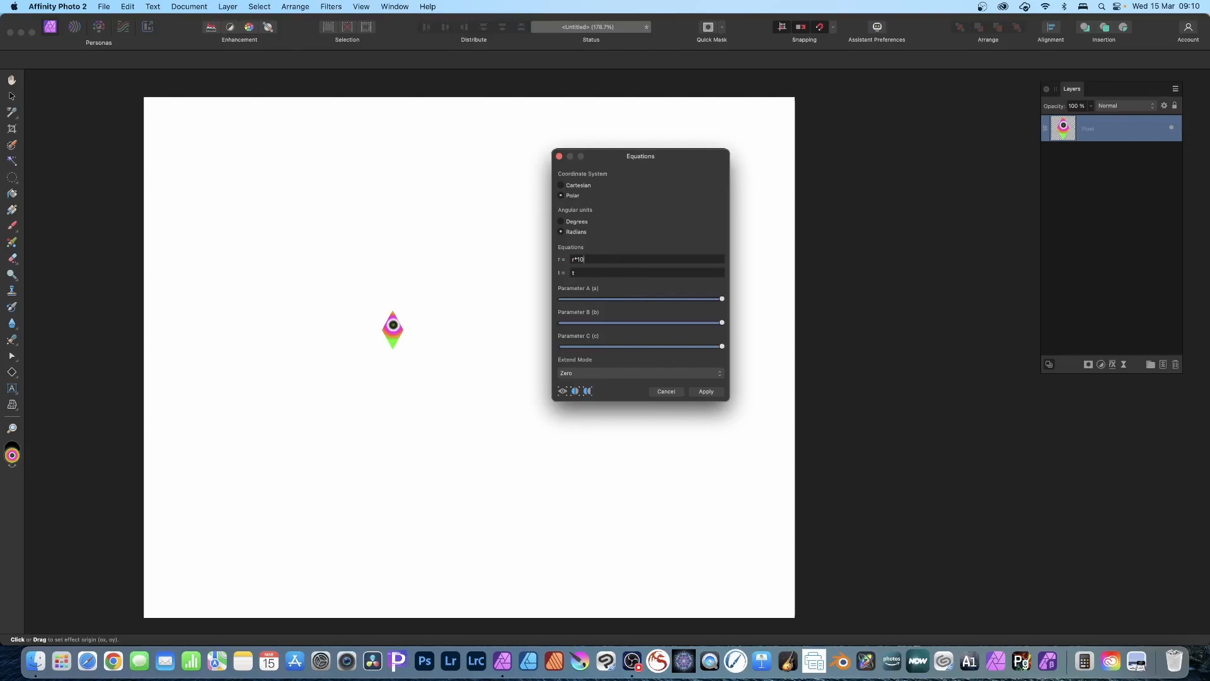
{"action": "left_click", "coordinate": [581, 273]}
{"action": "type", "text": "*"}
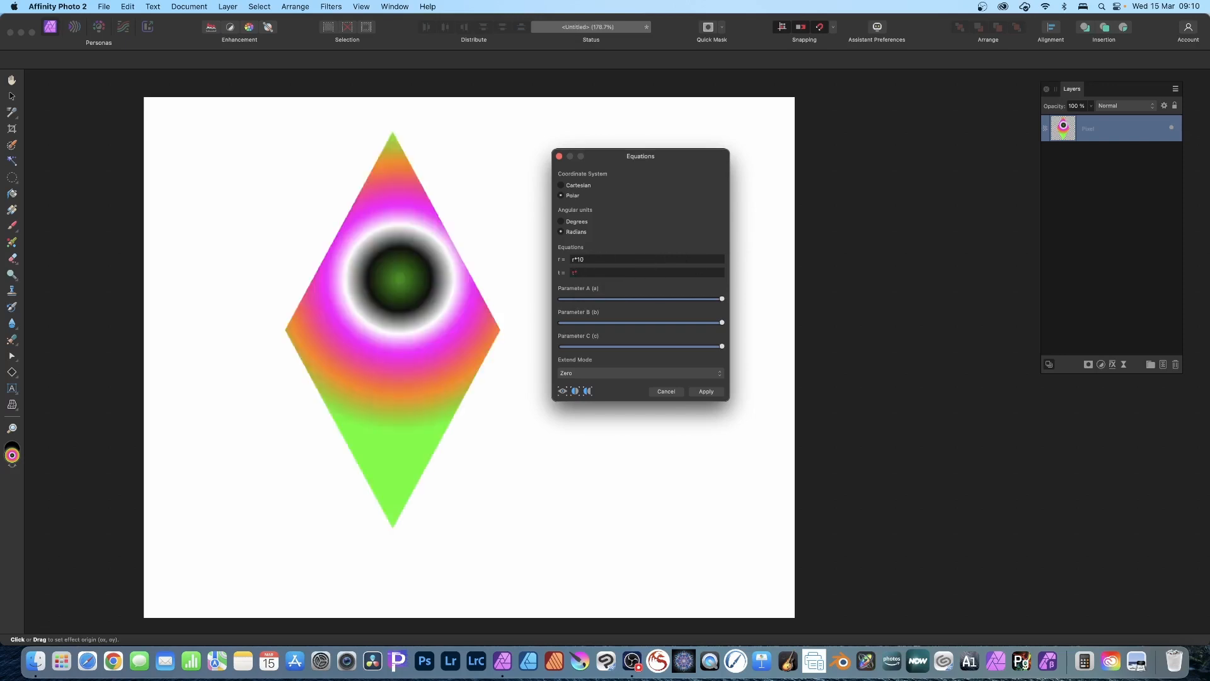
{"action": "type", "text": "20"}
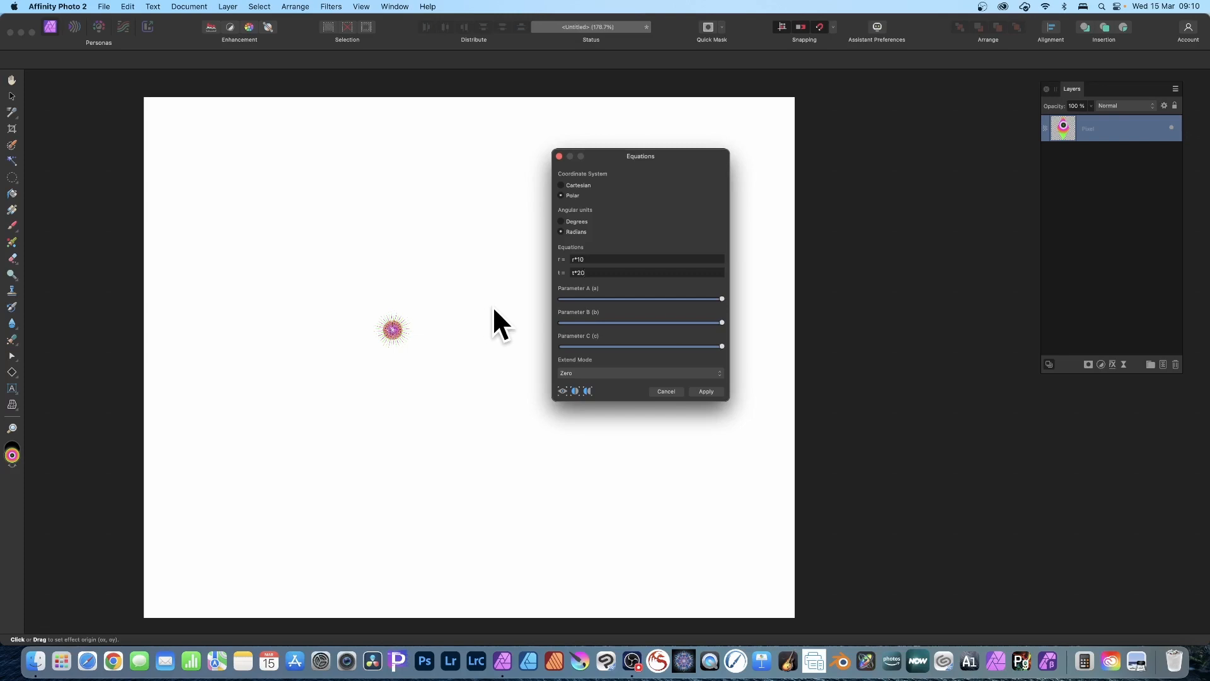
Reposition the effect origin, ending slightly right of centre in the upper part of the canvas
{"action": "left_click_drag", "start_coordinate": [390, 327], "coordinate": [395, 315]}
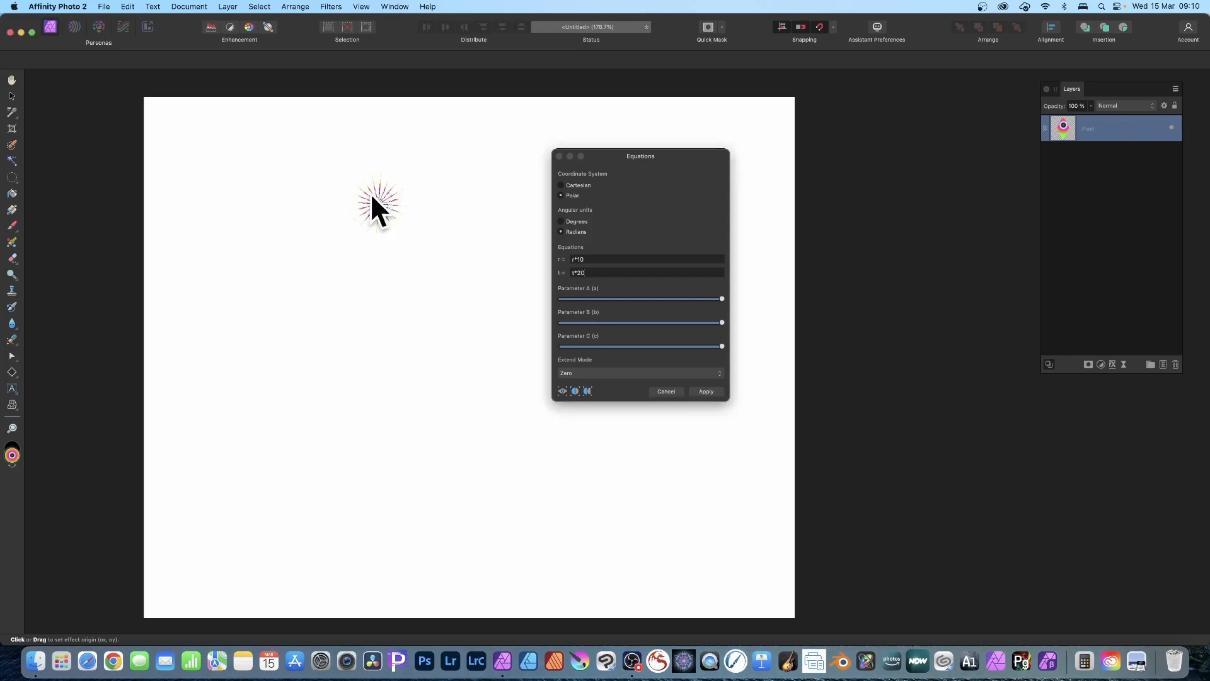
{"action": "left_click_drag", "start_coordinate": [264, 215], "coordinate": [252, 59]}
{"action": "left_click_drag", "start_coordinate": [300, 354], "coordinate": [506, 198]}
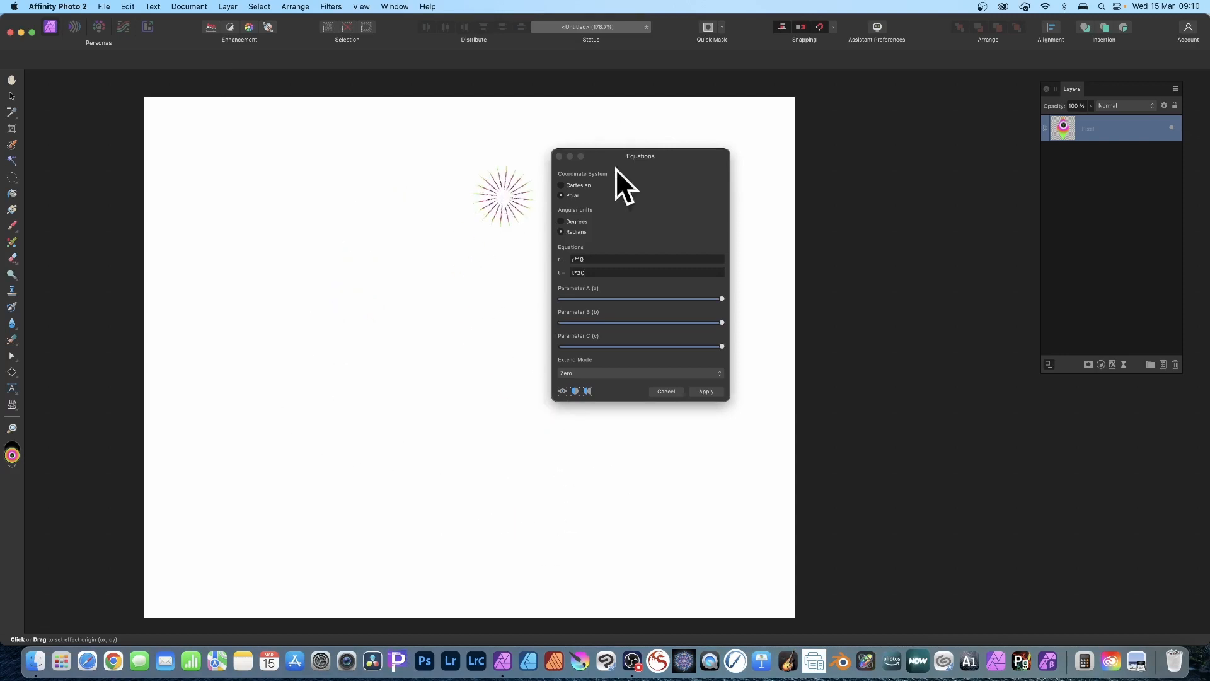
Extend the equations with the adjustable parameters, making them r*10*a and t*20*b
{"action": "left_click", "coordinate": [599, 258]}
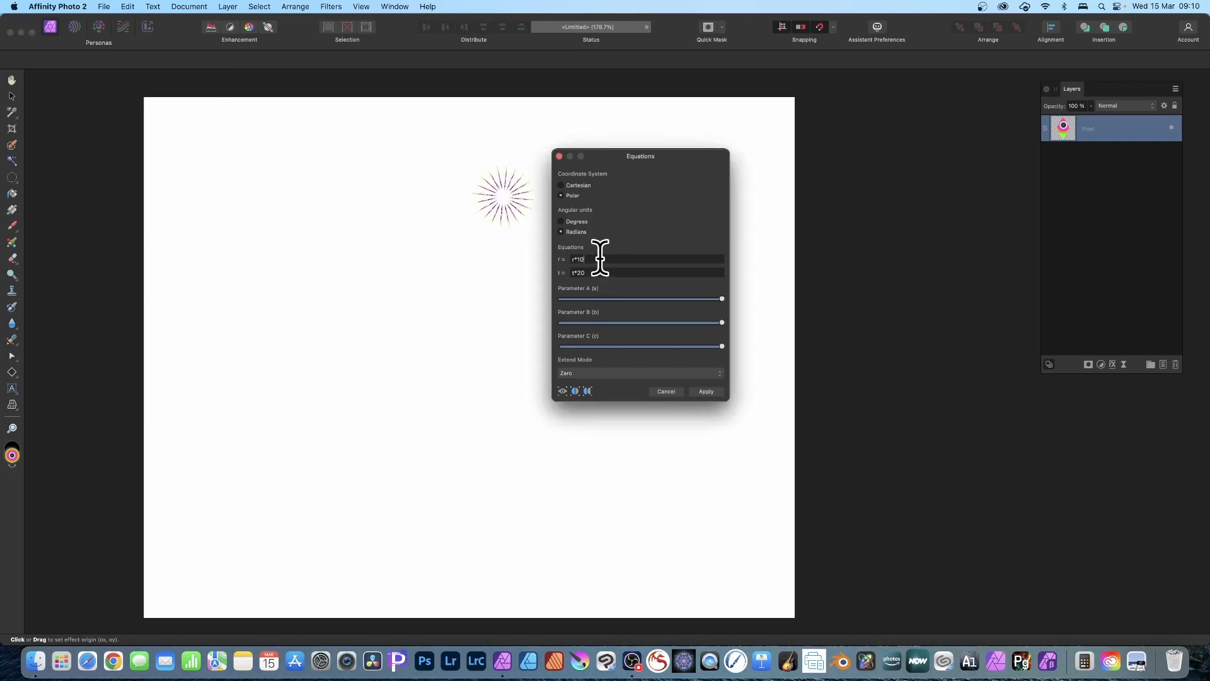
{"action": "type", "text": "*a"}
{"action": "left_click", "coordinate": [605, 272]}
{"action": "type", "text": "*"}
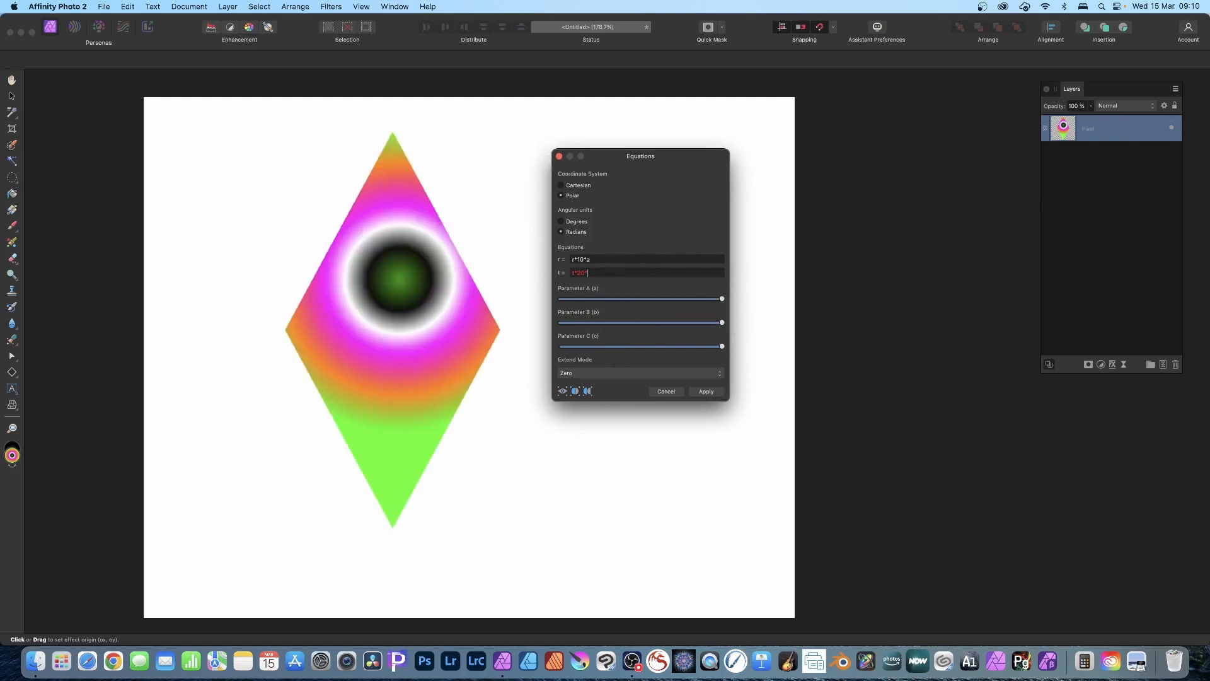
{"action": "type", "text": "b"}
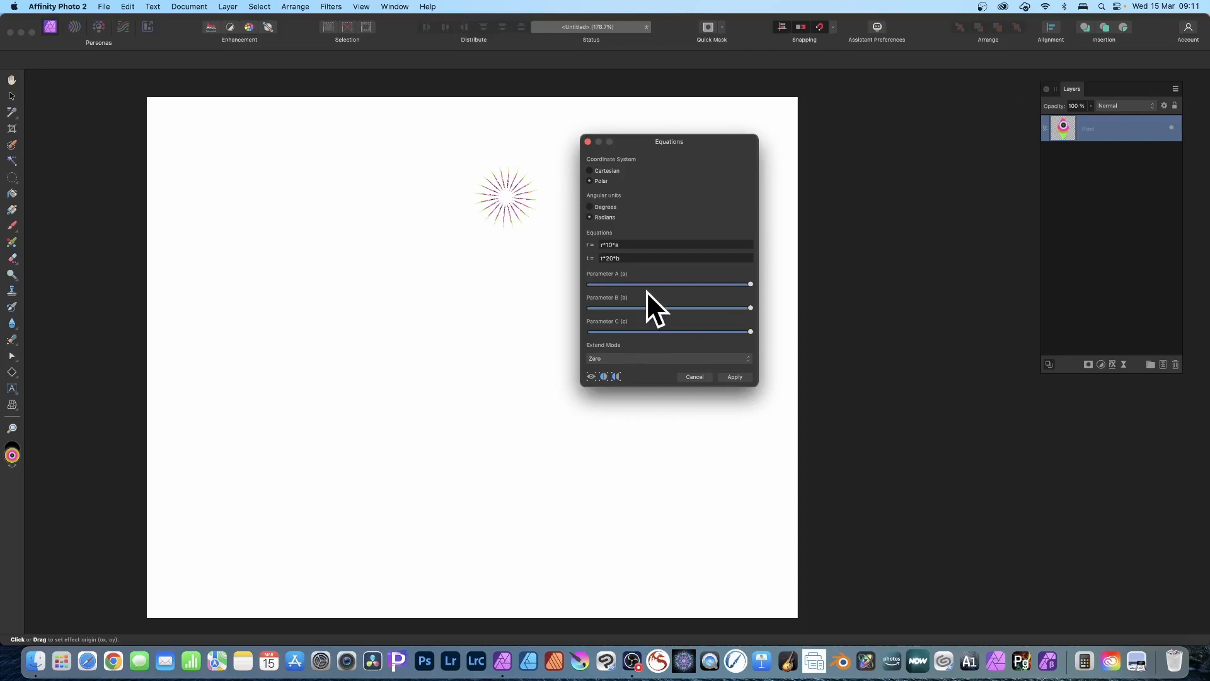
Lower parameter A to under a tenth and parameter B to about a third of their ranges, shifting the effect origin slightly down
{"action": "left_click_drag", "start_coordinate": [728, 283], "coordinate": [603, 285]}
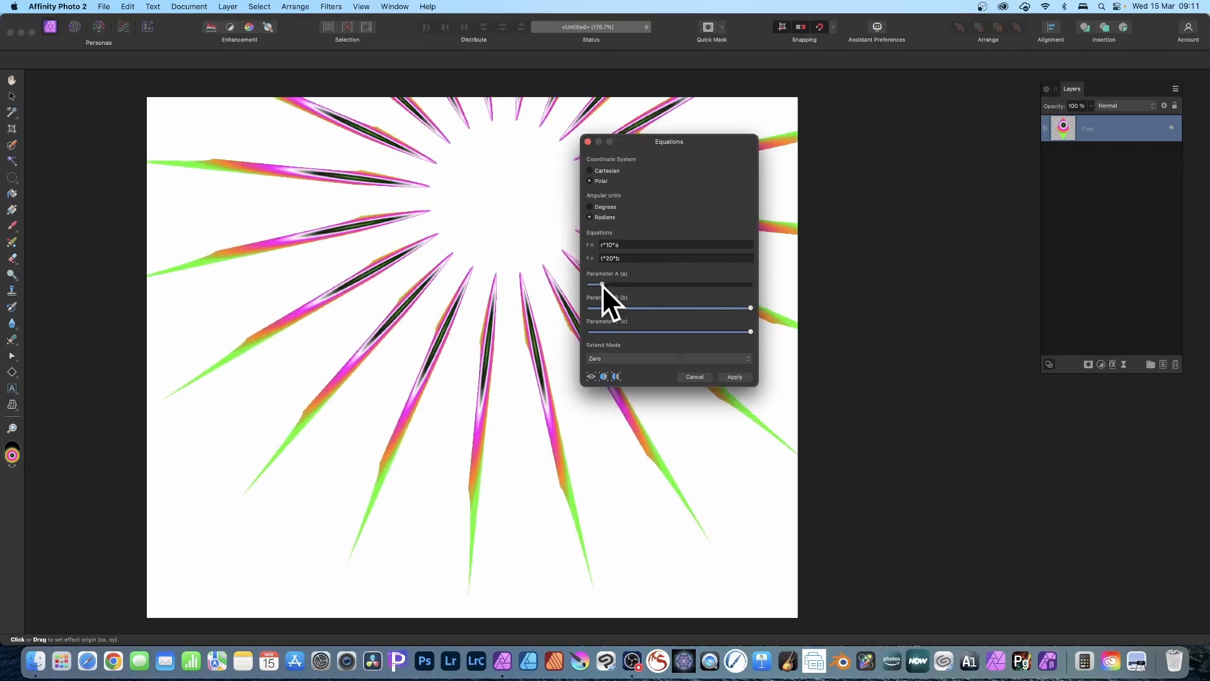
{"action": "left_click_drag", "start_coordinate": [481, 149], "coordinate": [479, 207]}
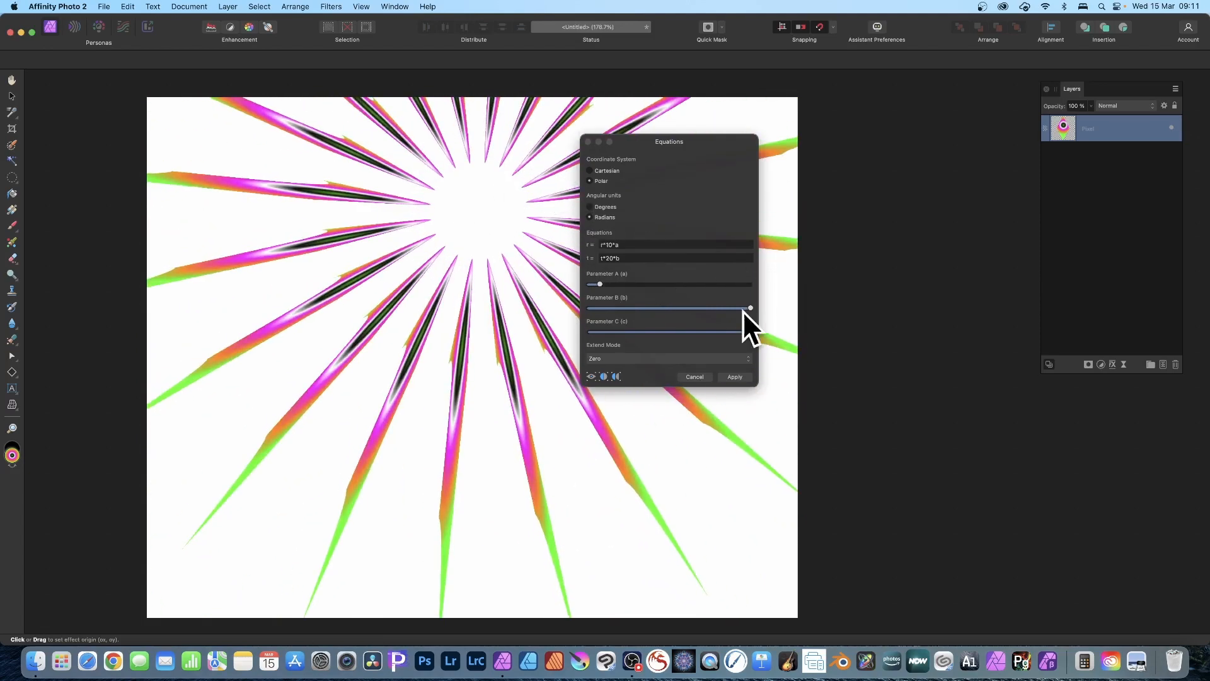
{"action": "left_click_drag", "start_coordinate": [753, 308], "coordinate": [658, 307]}
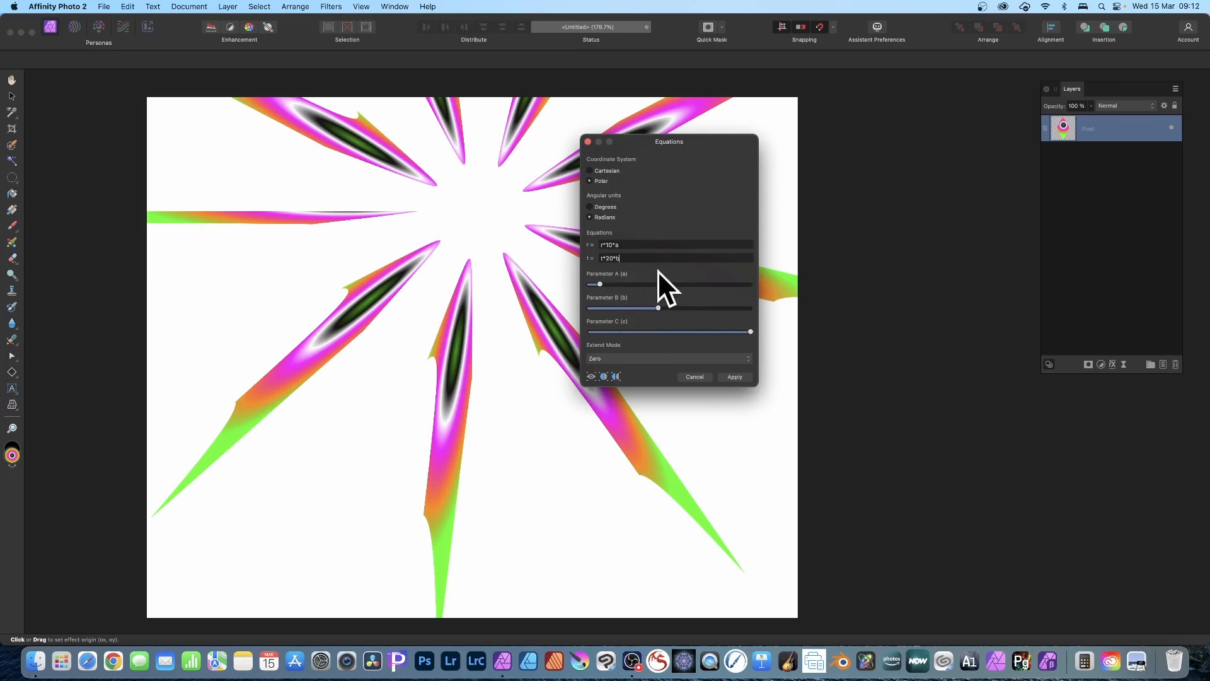
{"action": "left_click_drag", "start_coordinate": [658, 308], "coordinate": [642, 308]}
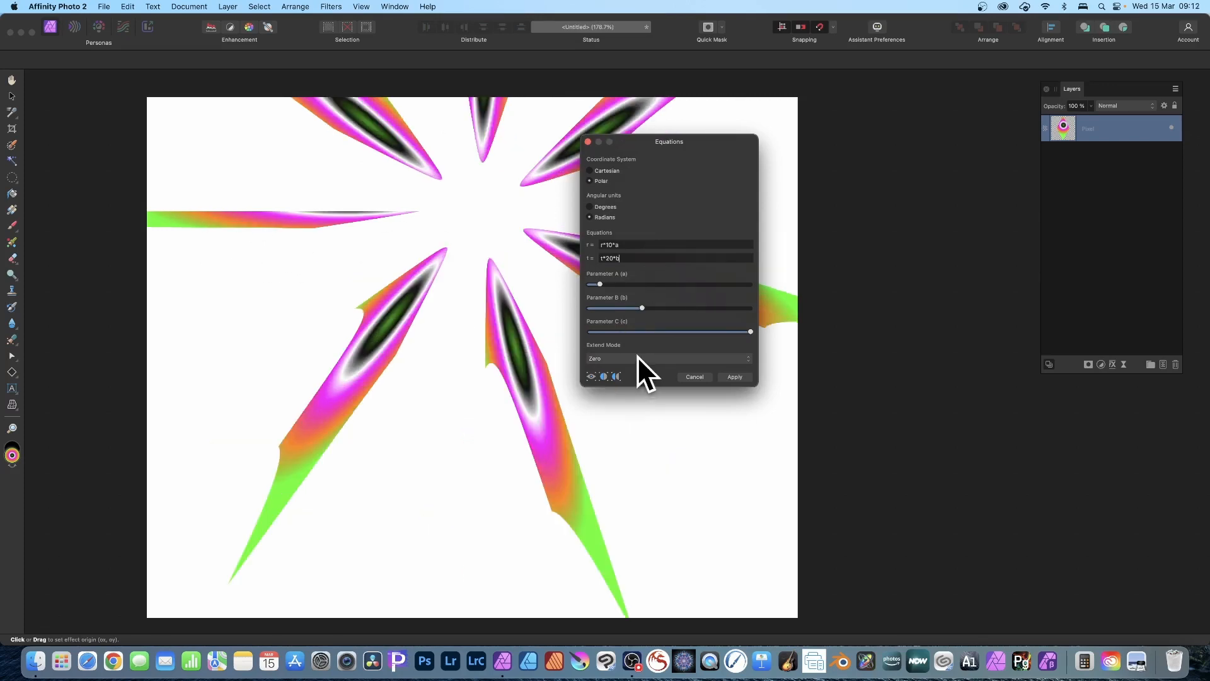
Try the Mirror extend mode on the distortion
{"action": "left_click", "coordinate": [637, 355]}
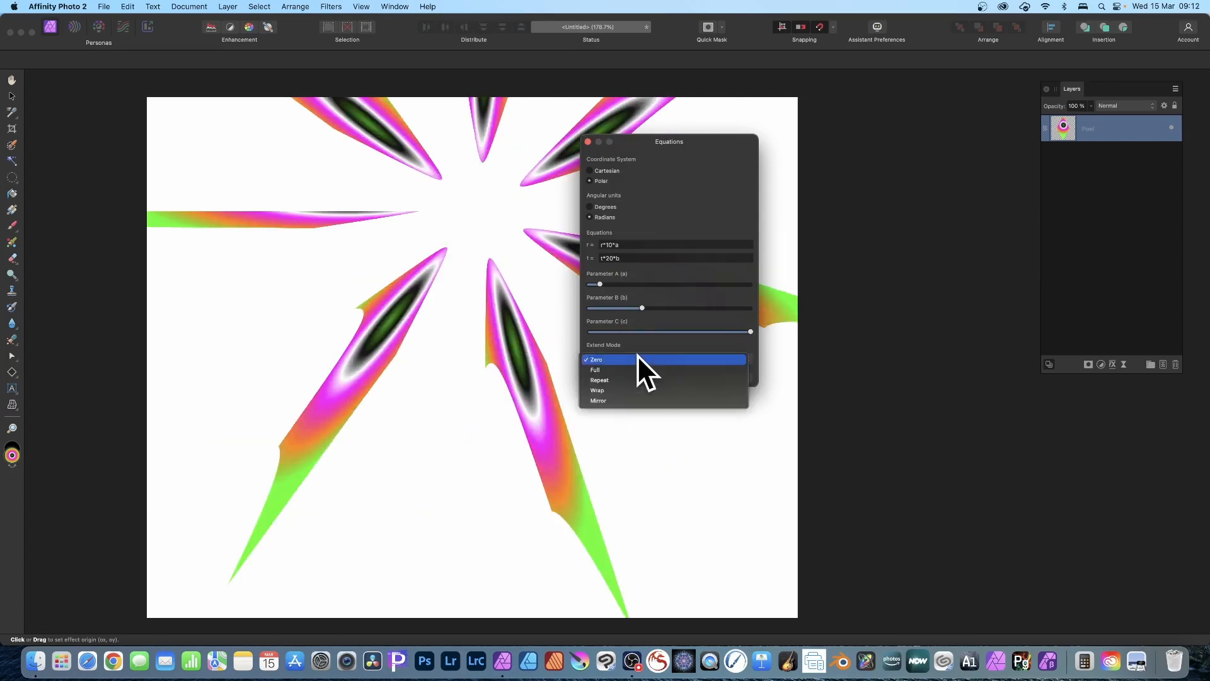
{"action": "left_click", "coordinate": [634, 400]}
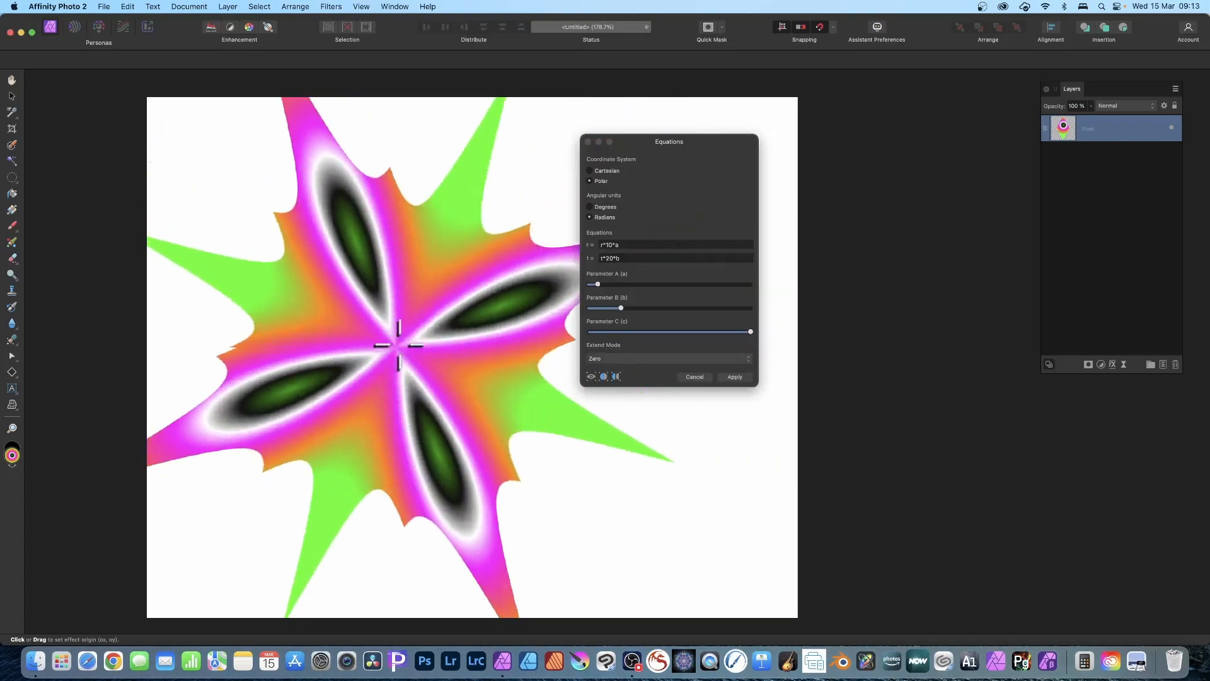
Move the effect origin upward so the dark petals merge into a four-lobed flower, and apply the Equations filter
{"action": "left_click_drag", "start_coordinate": [391, 343], "coordinate": [429, 237]}
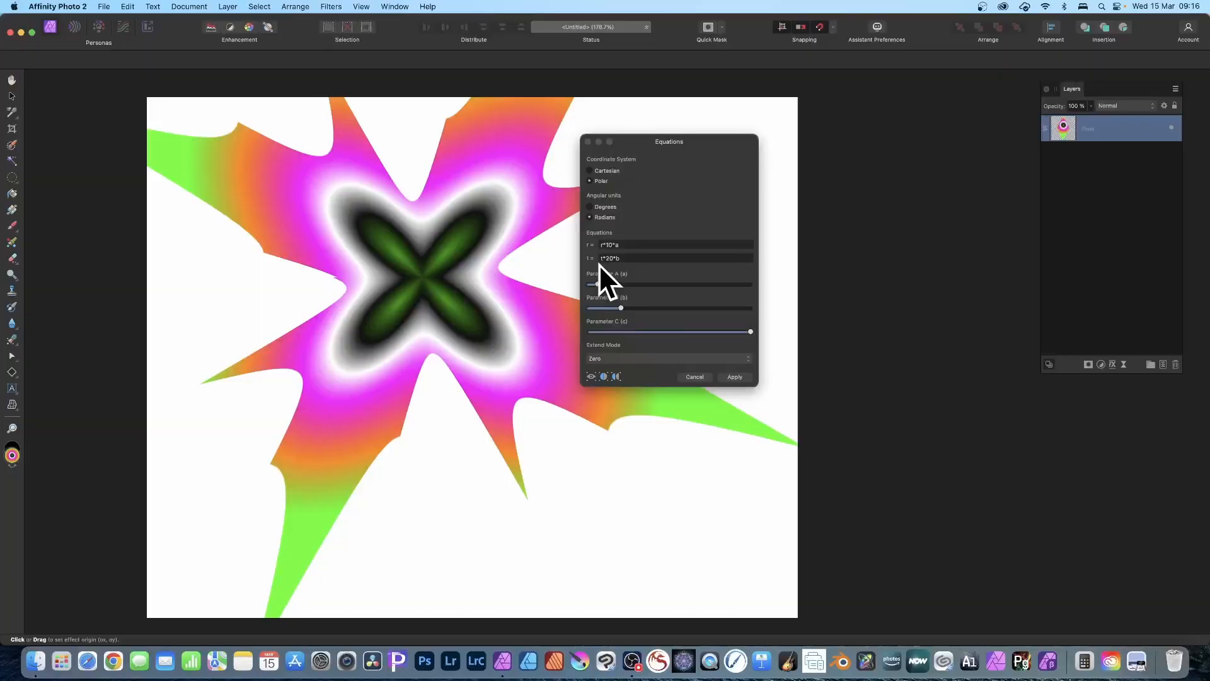
{"action": "left_click", "coordinate": [735, 377]}
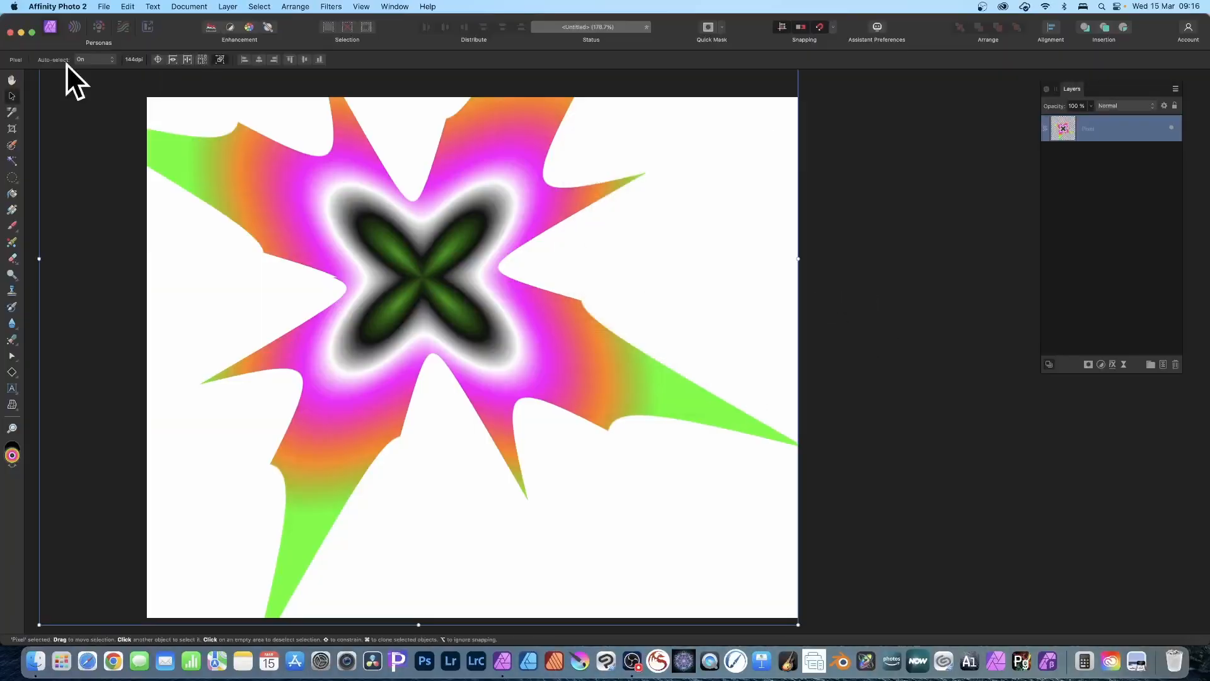
Move the distorted flower toward the canvas's upper left and add 3D and Pillow Bevel / Emboss effects with a 20.9 px radius
{"action": "left_click_drag", "start_coordinate": [423, 272], "coordinate": [343, 225]}
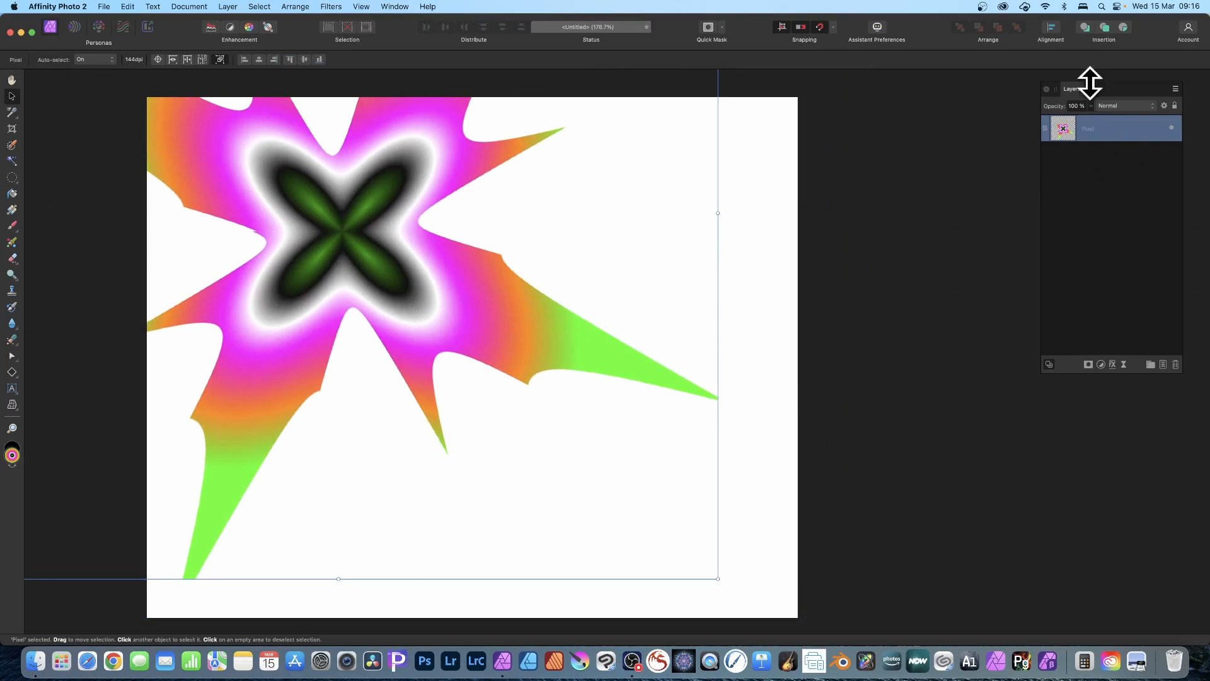
{"action": "left_click_drag", "start_coordinate": [1073, 87], "coordinate": [521, 107]}
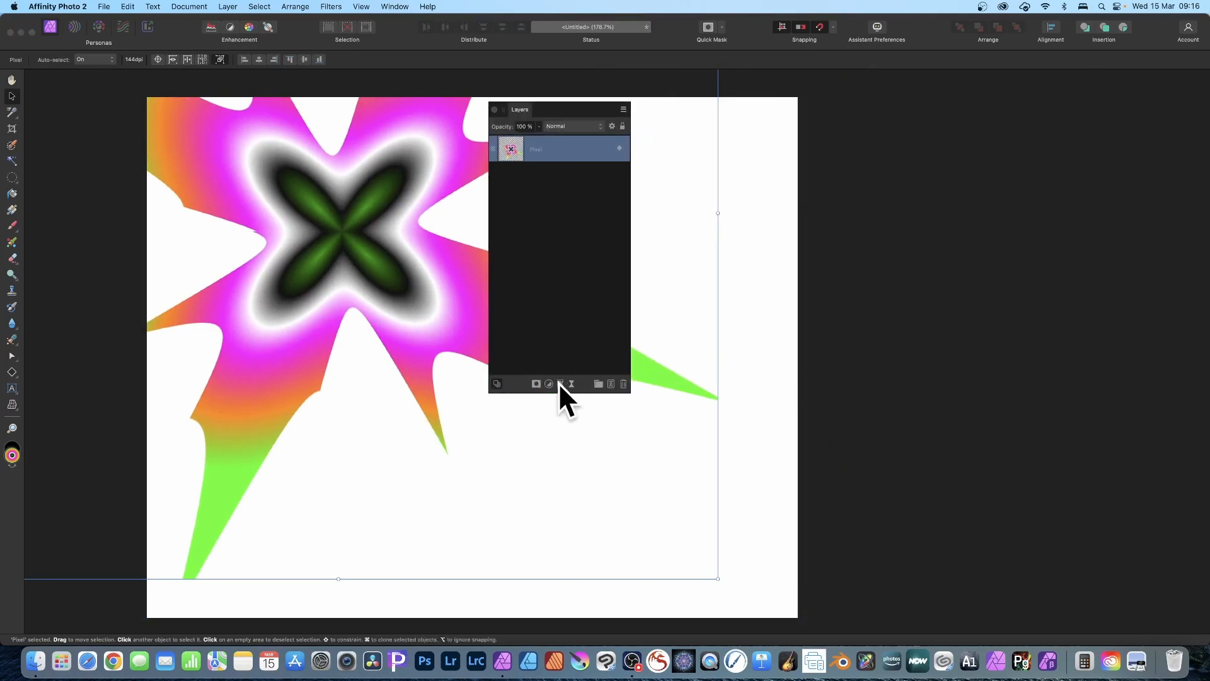
{"action": "left_click", "coordinate": [560, 383]}
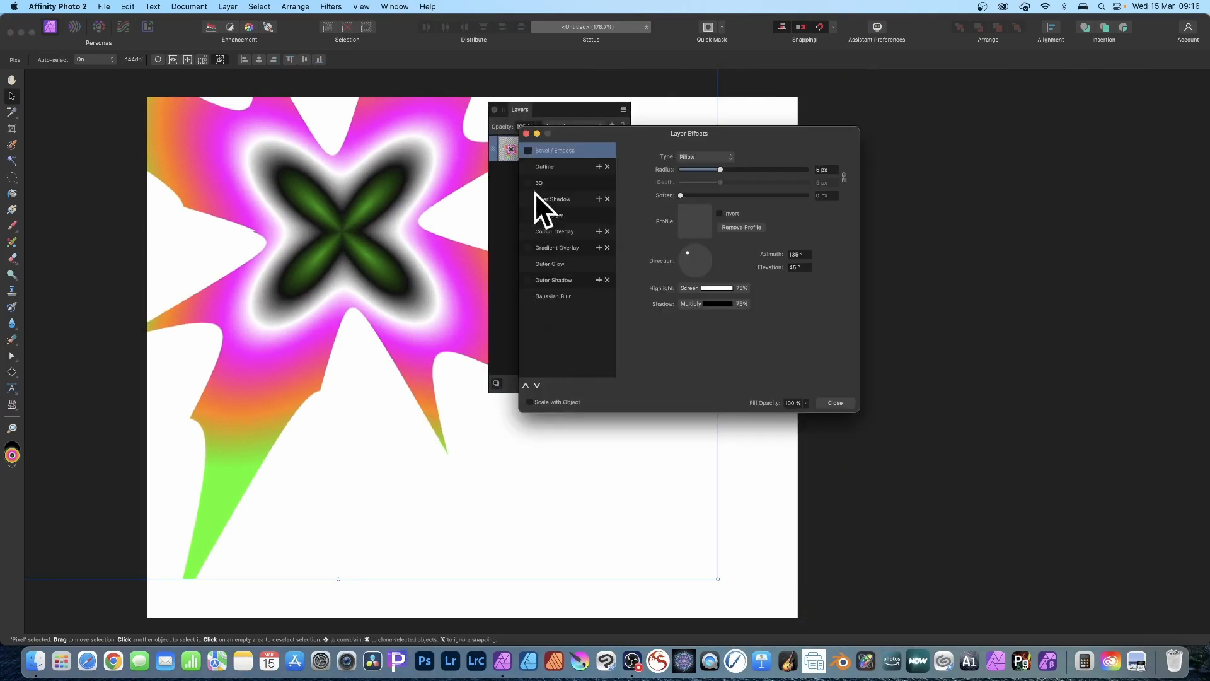
{"action": "left_click", "coordinate": [531, 181]}
{"action": "left_click_drag", "start_coordinate": [732, 168], "coordinate": [750, 179]}
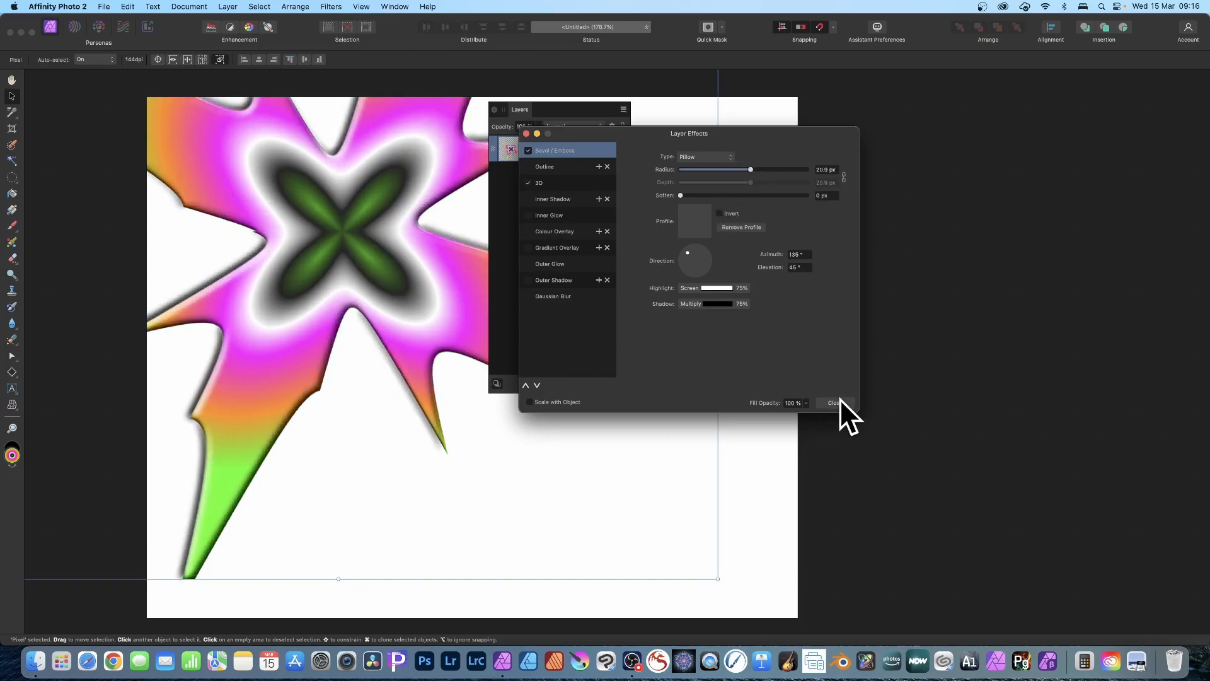
{"action": "left_click", "coordinate": [836, 402]}
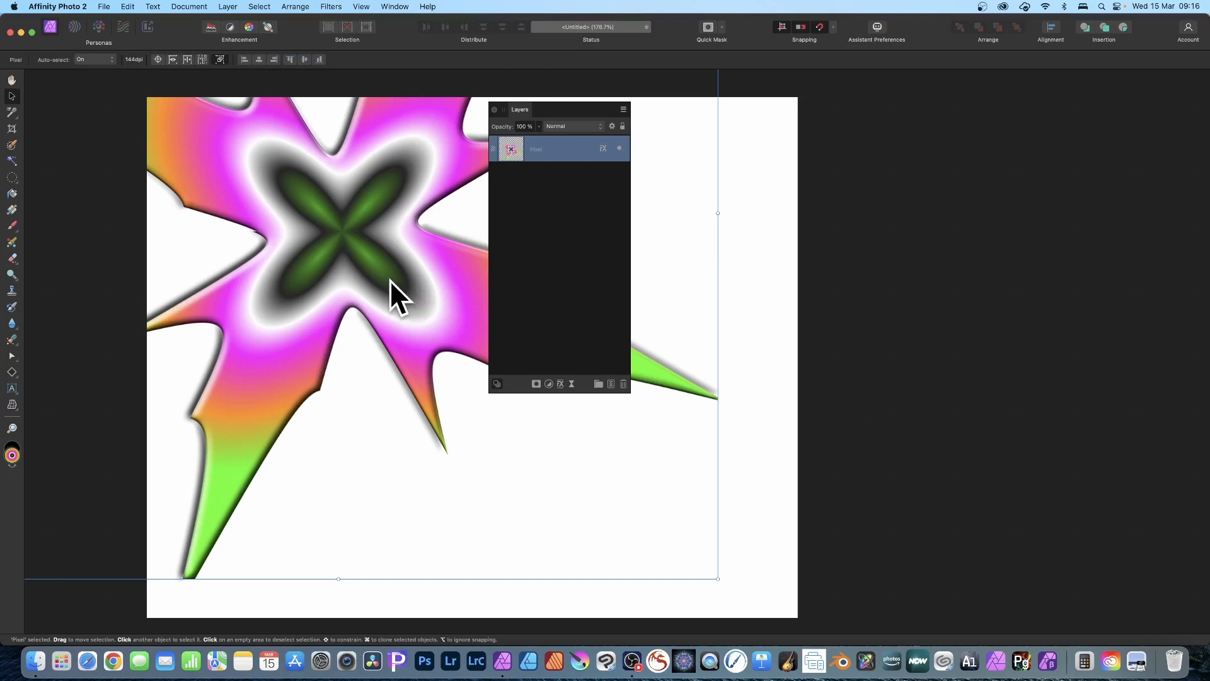
Duplicate the embossed flower layer five times, spreading the overlapping copies across the canvas
{"action": "mouse_move", "coordinate": [365, 230]}
{"action": "left_mouse_down"}
{"action": "mouse_move", "coordinate": [516, 312]}
{"action": "mouse_move", "coordinate": [468, 299]}
{"action": "mouse_move", "coordinate": [346, 414]}
{"action": "mouse_move", "coordinate": [627, 474]}
{"action": "mouse_move", "coordinate": [638, 190]}
{"action": "left_mouse_up"}
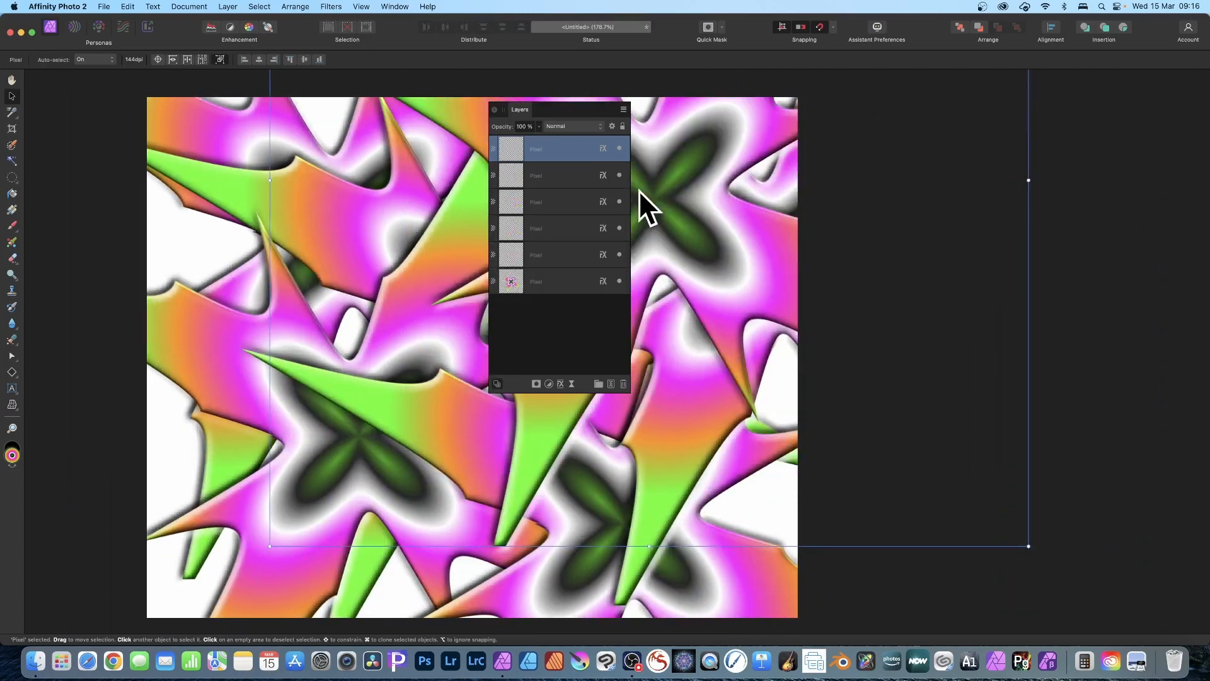